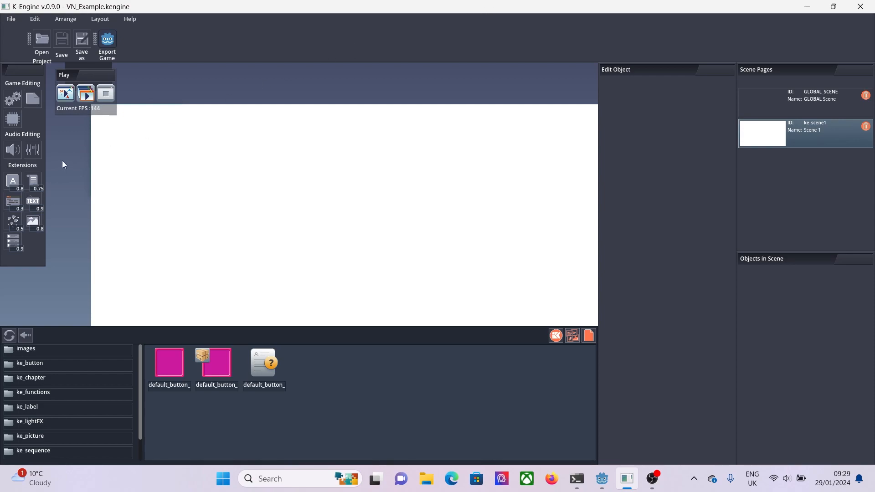
# Step: Add a KE Button to Scene 1, place it at about x 460, y 196, and widen it to about 314
pyautogui.click(13, 181)
pyautogui.click(156, 154)
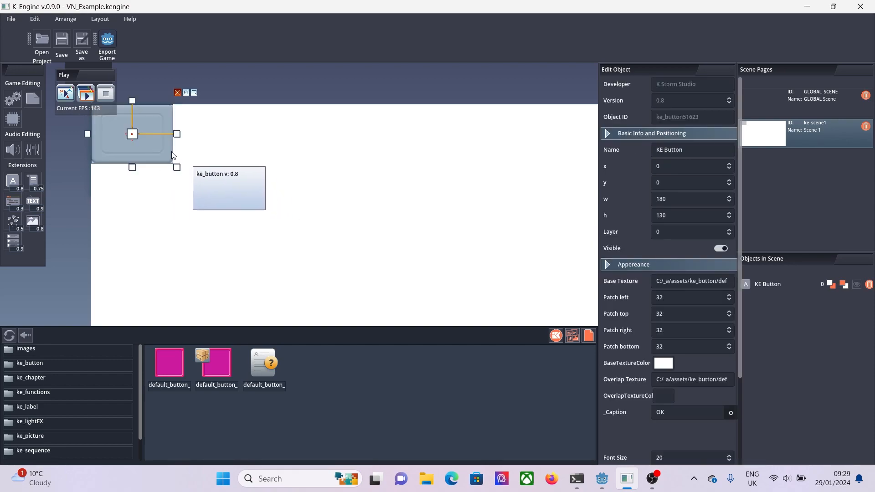
pyautogui.moveTo(133, 138); pyautogui.dragTo(343, 226)
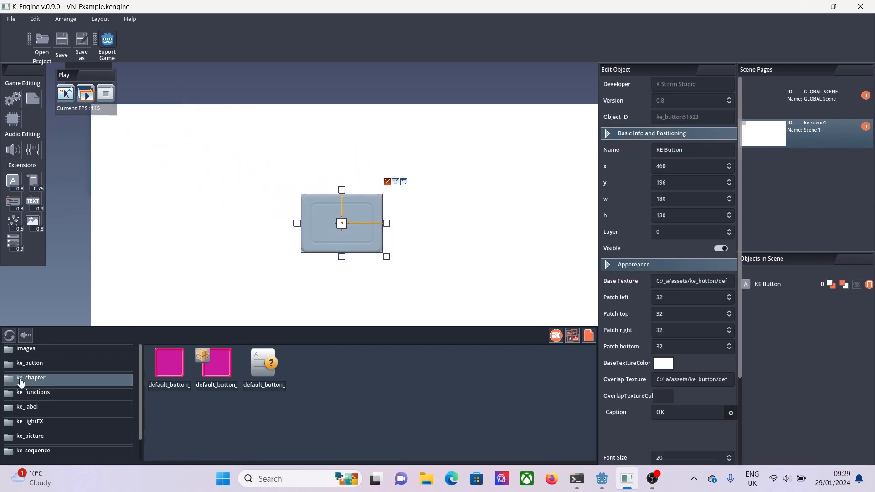
pyautogui.doubleClick(27, 364)
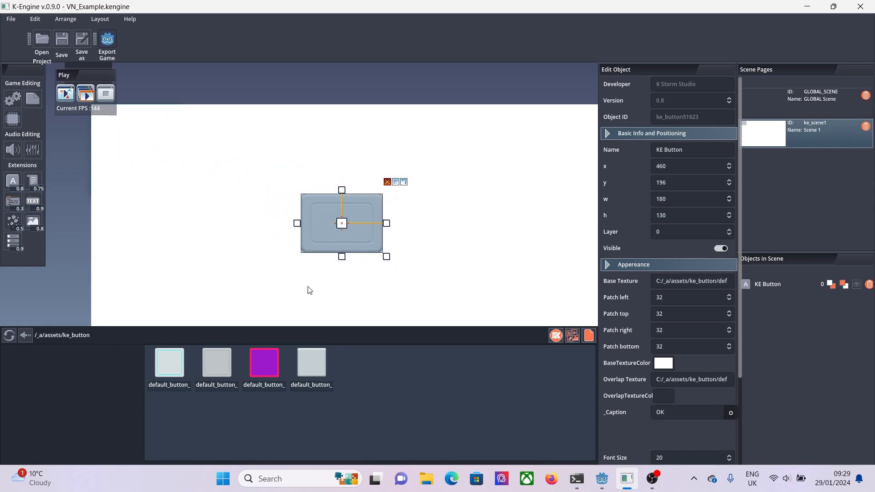
pyautogui.moveTo(386, 223); pyautogui.dragTo(448, 223)
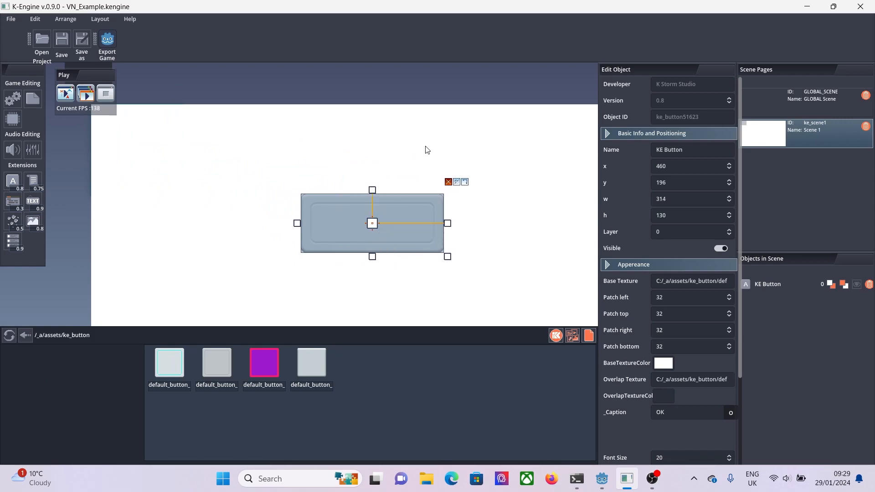
pyautogui.click(449, 181)
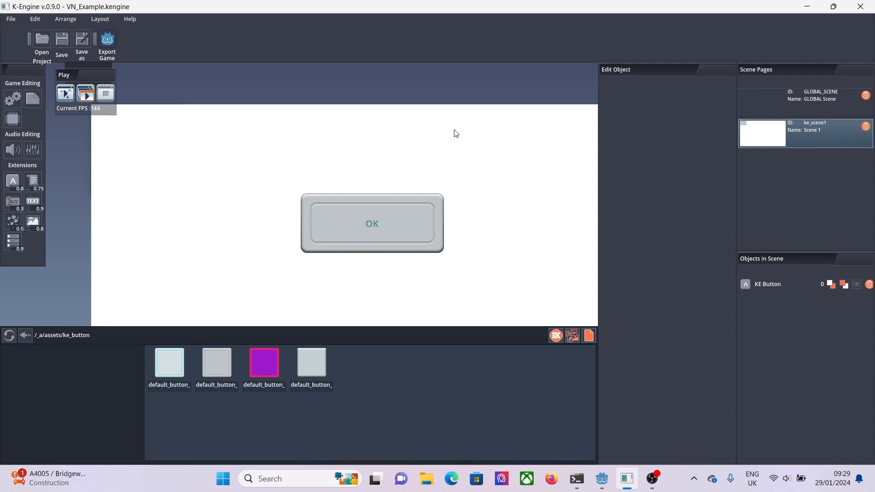
# Step: Run the game to preview the OK button, and stop the playback
pyautogui.click(85, 93)
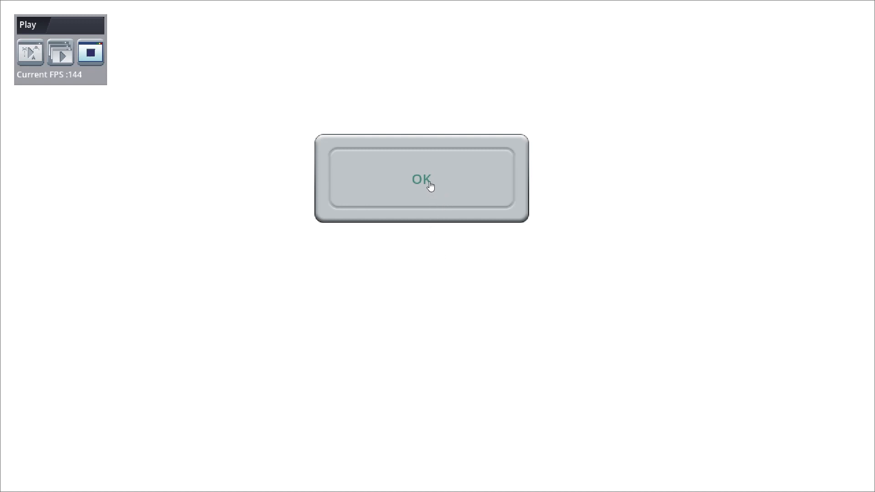
pyautogui.click(91, 53)
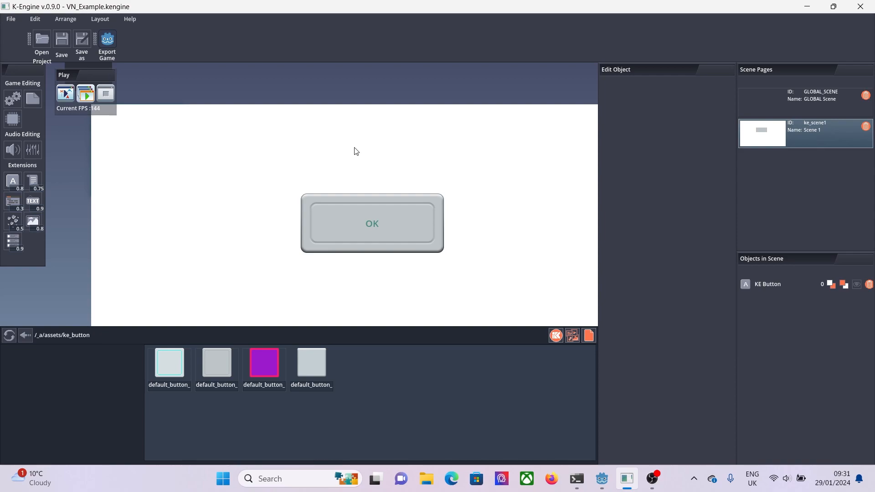
# Step: Add a new command to the KE Button
pyautogui.click(769, 285)
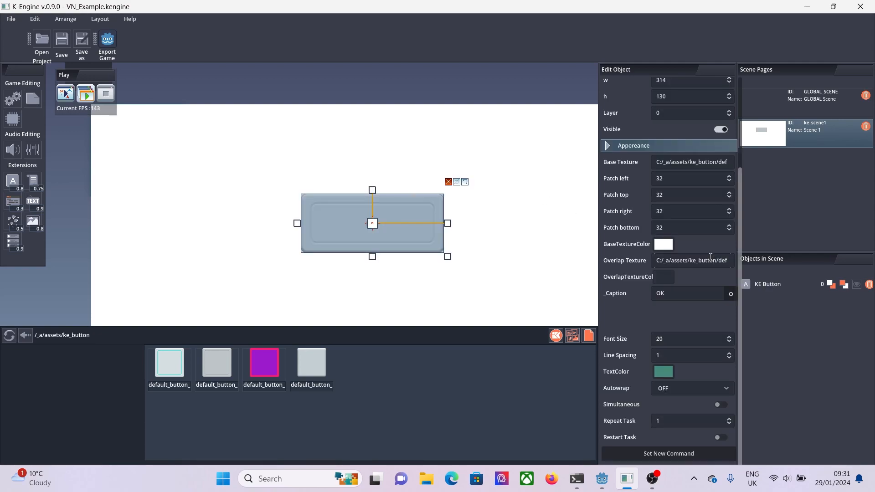
pyautogui.press('End')
pyautogui.press('Home')
pyautogui.click(704, 452)
pyautogui.scroll(-5, 739, 242)
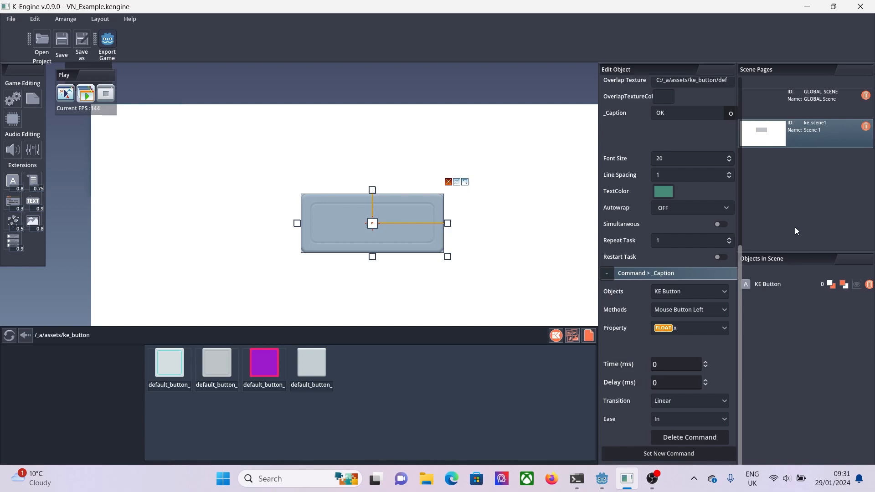
# Step: Target the command at KE Button with the Mouse Entered method and the OverlapTextureColor property
pyautogui.click(702, 291)
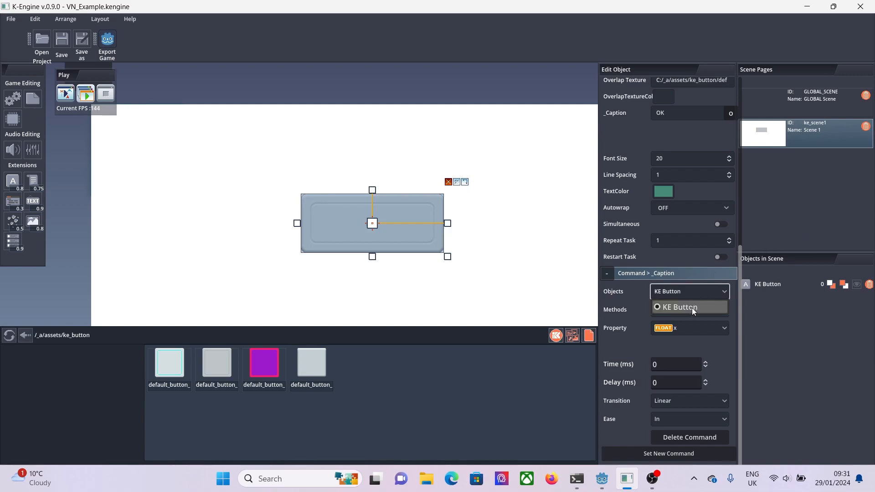
pyautogui.click(692, 308)
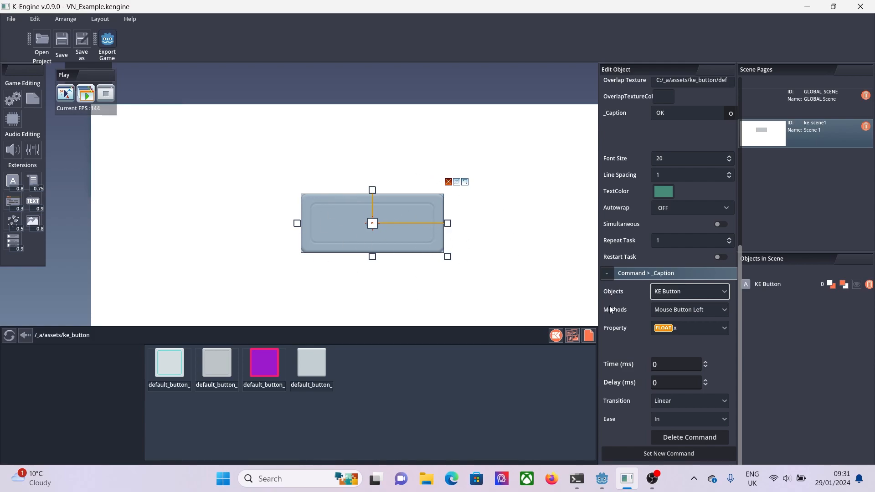
pyautogui.click(681, 293)
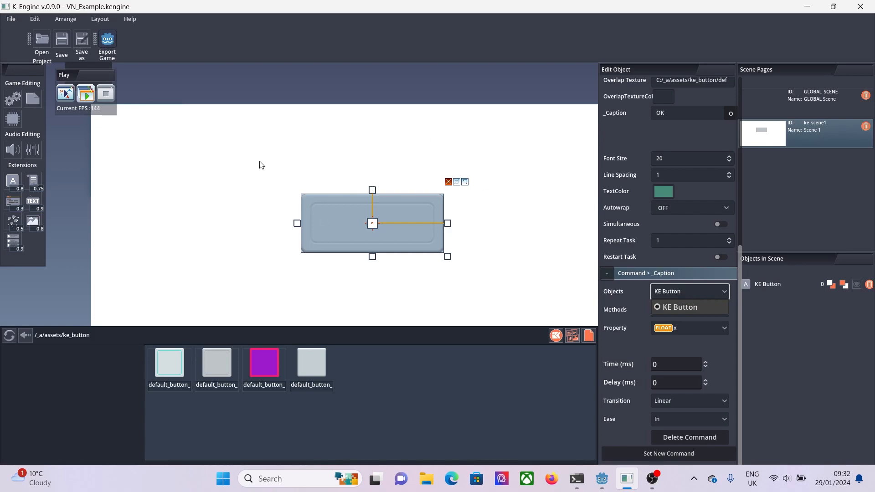
pyautogui.click(710, 290)
pyautogui.click(705, 315)
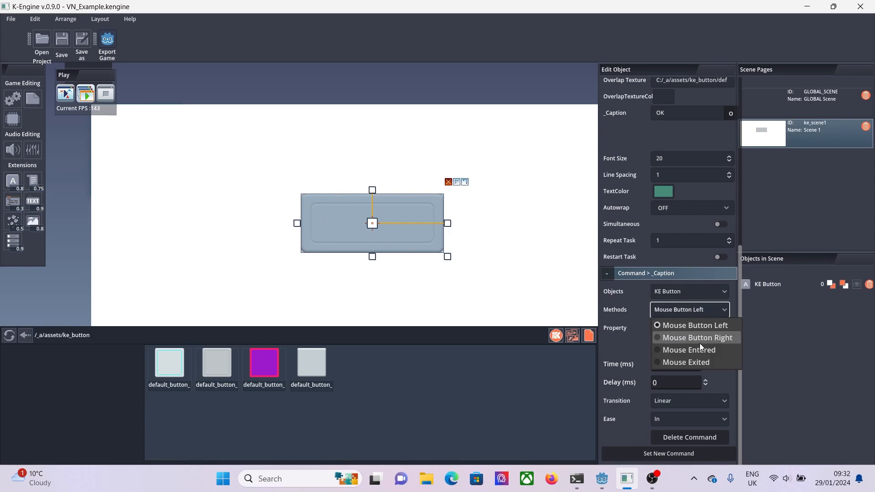
pyautogui.click(697, 350)
pyautogui.click(696, 329)
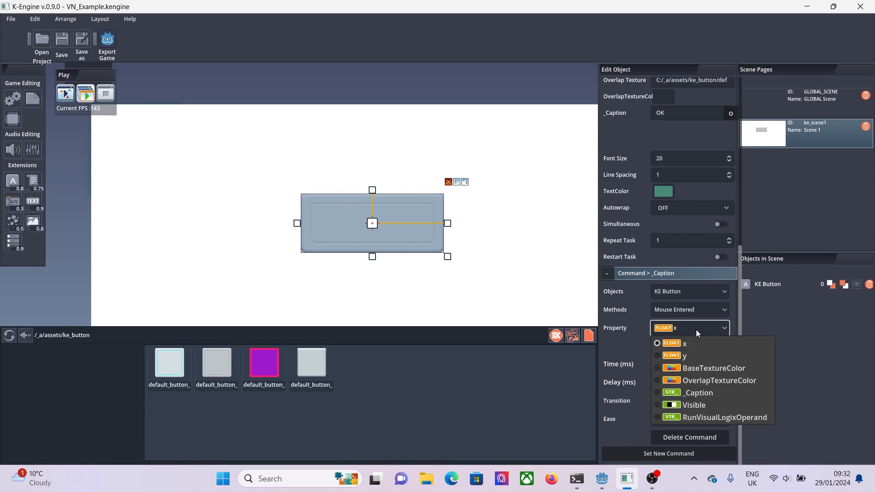
pyautogui.click(715, 380)
# Step: Set the Mouse Entered command's color to opaque white (ffffff)
pyautogui.click(668, 345)
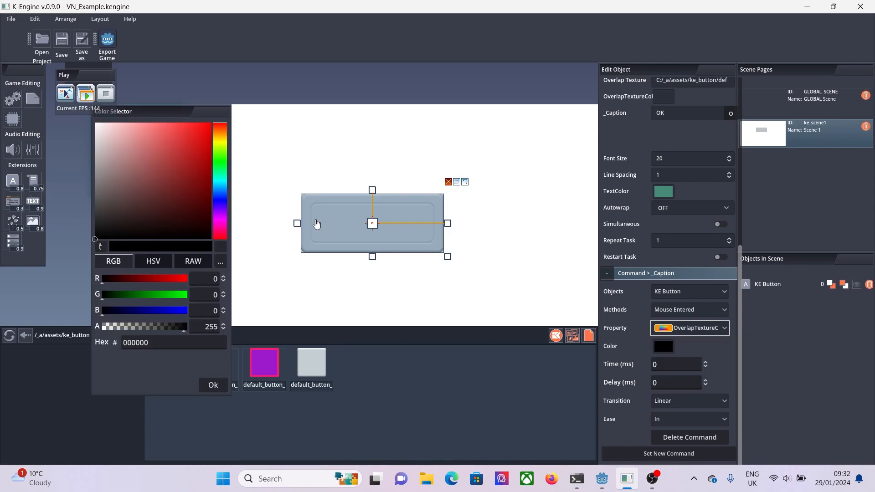
pyautogui.moveTo(182, 104); pyautogui.dragTo(302, 76)
pyautogui.moveTo(286, 251); pyautogui.dragTo(299, 280)
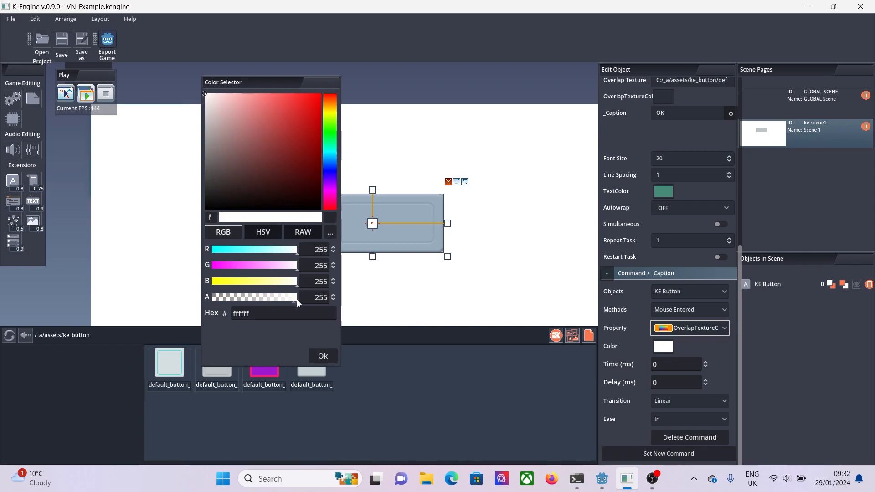
pyautogui.click(324, 356)
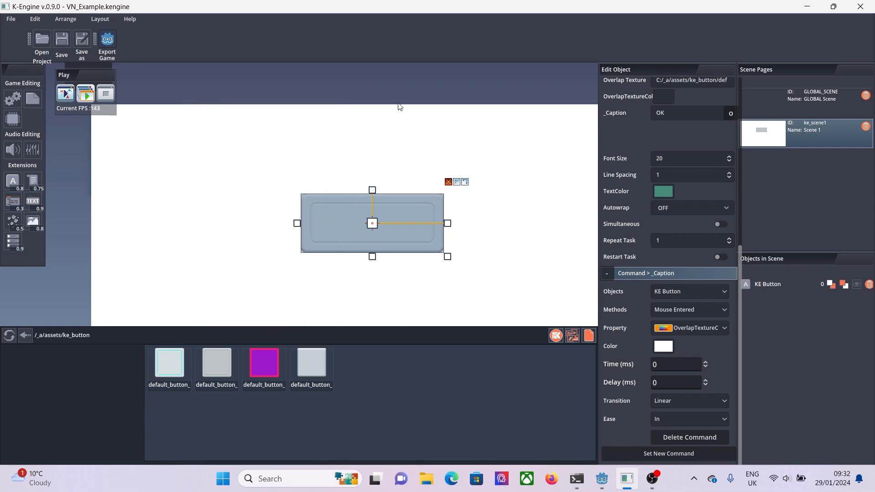
# Step: Run the game to test the button's Mouse Entered highlight, and stop the playback
pyautogui.click(87, 96)
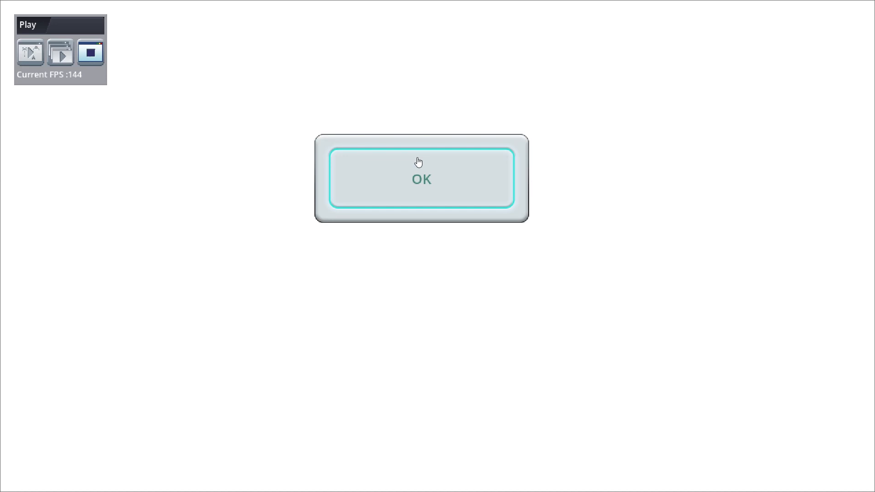
pyautogui.click(92, 56)
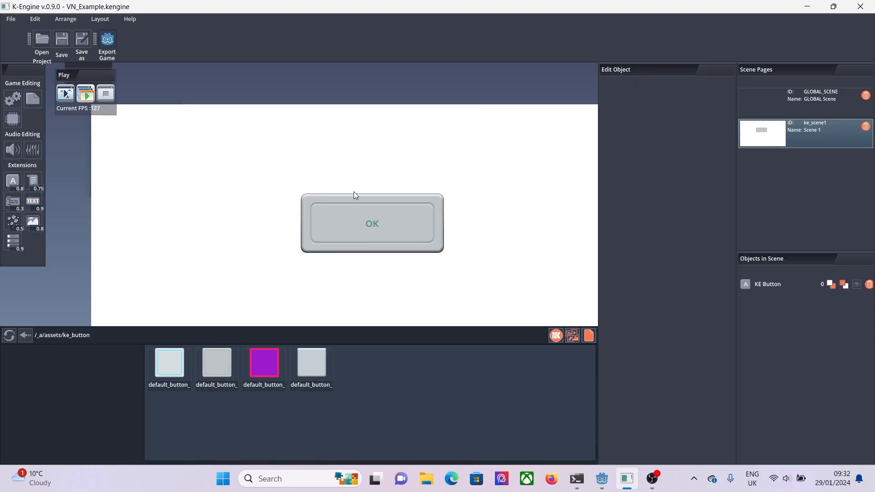
# Step: Set the KE Button's Mouse Entered command time to 0.5 ms
pyautogui.click(775, 283)
pyautogui.moveTo(739, 222); pyautogui.dragTo(758, 444)
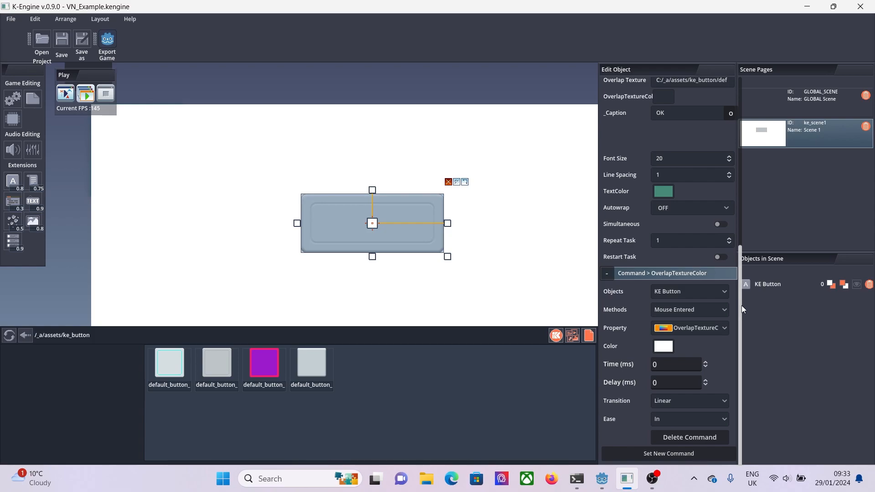
pyautogui.click(663, 364)
pyautogui.doubleClick(663, 365)
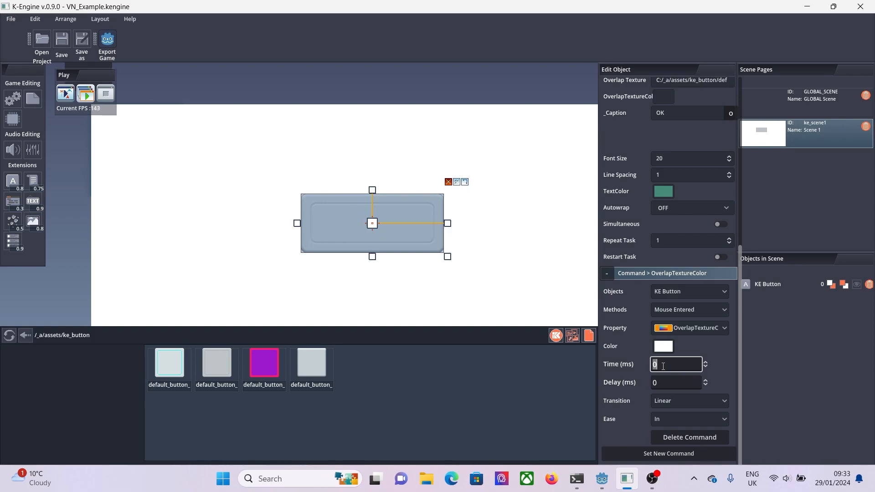
pyautogui.write('1')
pyautogui.doubleClick(689, 365)
pyautogui.write('0.5')
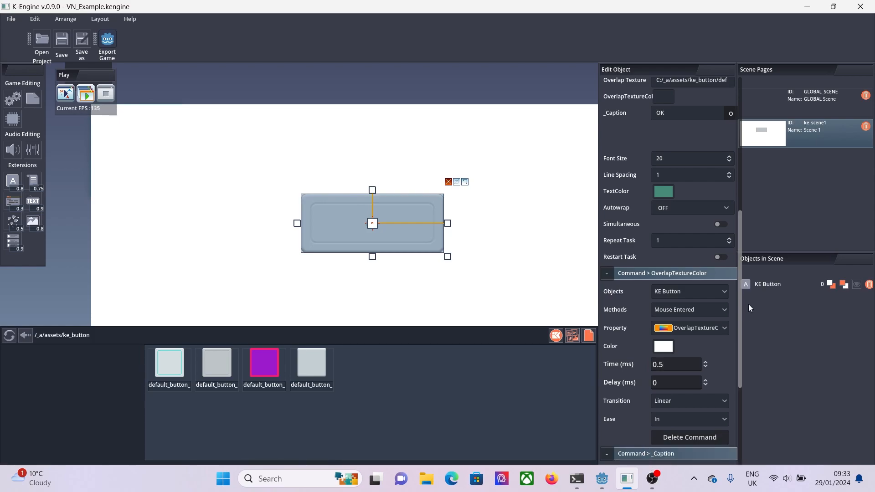
# Step: Add a second command targeting KE Button with the Mouse Exited method and the OverlapTextureColor property
pyautogui.moveTo(743, 310); pyautogui.dragTo(760, 437)
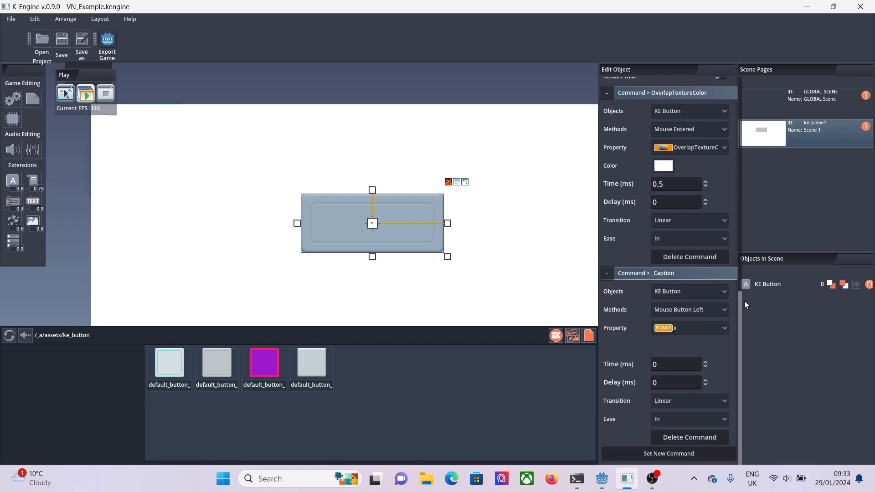
pyautogui.click(720, 292)
pyautogui.click(696, 306)
pyautogui.click(725, 310)
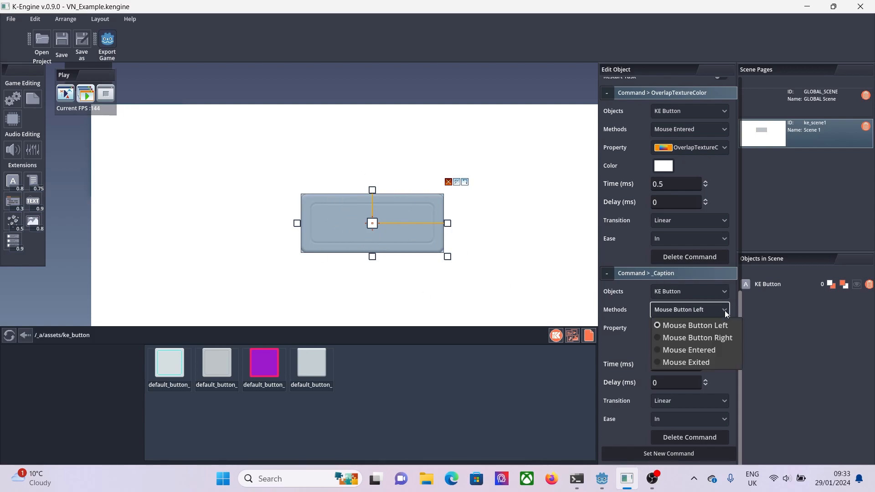
pyautogui.click(702, 367)
pyautogui.click(699, 328)
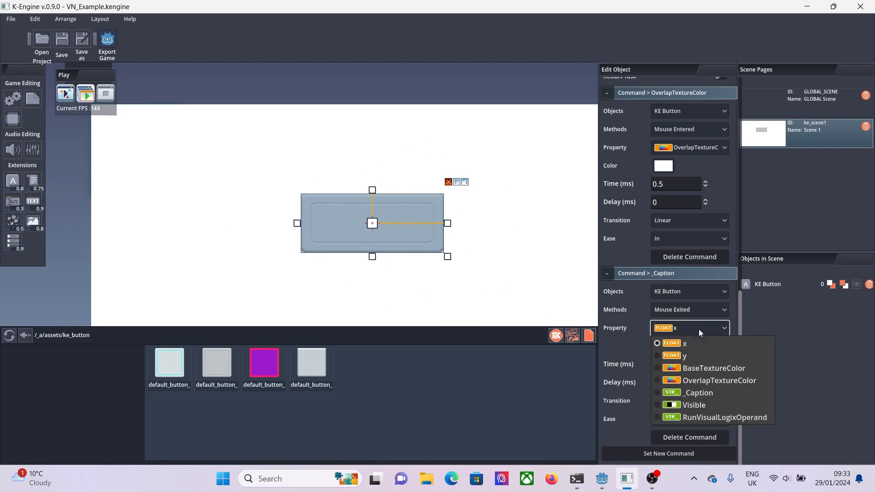
pyautogui.click(700, 380)
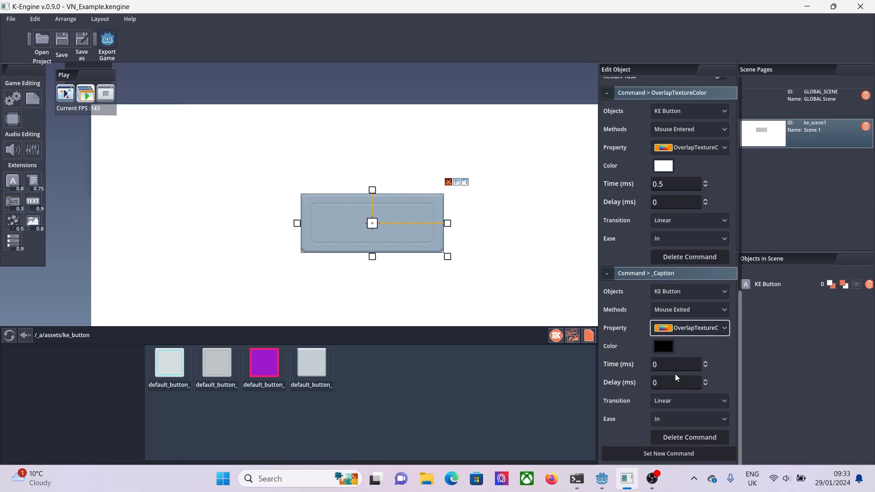
# Step: Set the Mouse Exited command's color to fully transparent white (ffffff00) and its time to 0.5 ms
pyautogui.click(660, 348)
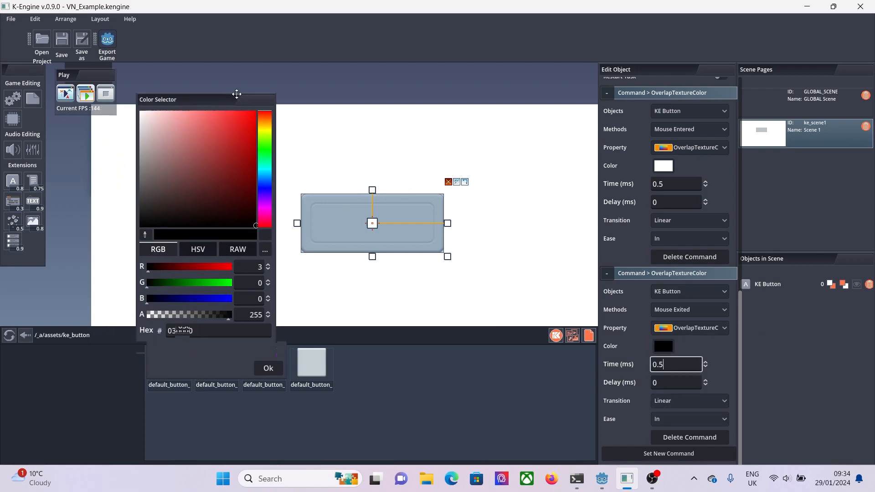
pyautogui.moveTo(236, 94); pyautogui.dragTo(256, 83)
pyautogui.moveTo(245, 257); pyautogui.dragTo(273, 259)
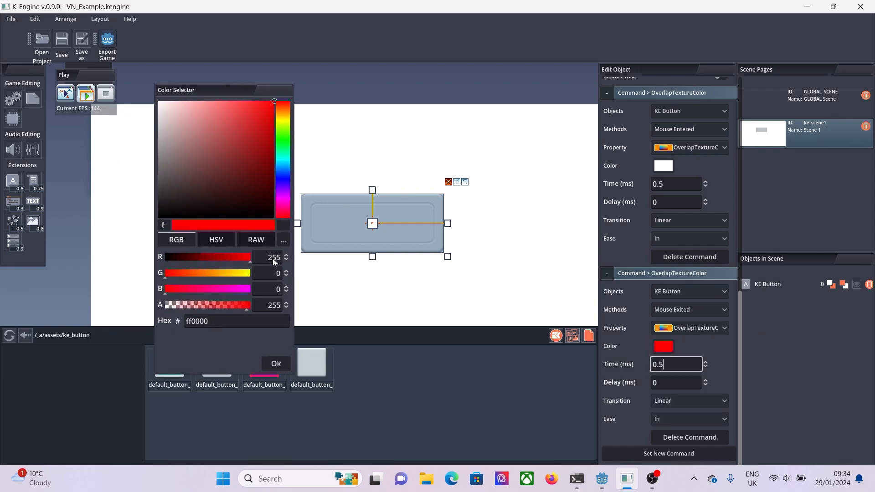
pyautogui.click(250, 273)
pyautogui.moveTo(247, 307); pyautogui.dragTo(157, 310)
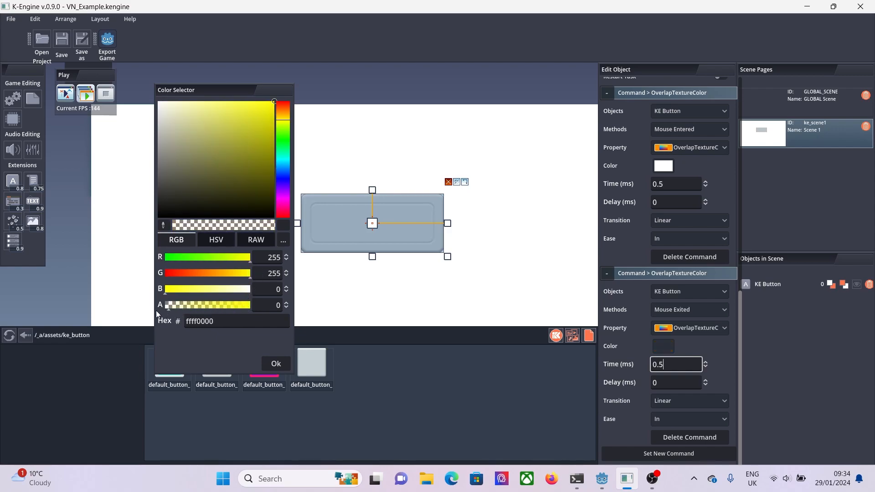
pyautogui.moveTo(229, 290); pyautogui.dragTo(256, 293)
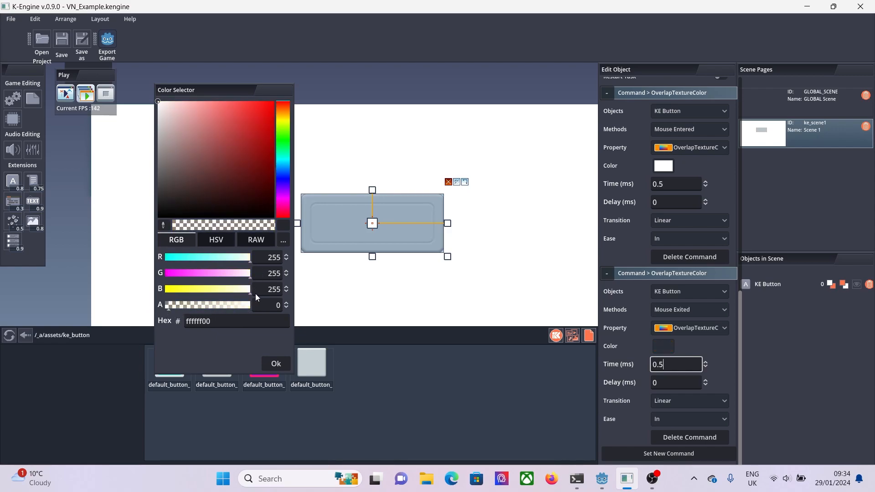
pyautogui.click(276, 364)
# Step: Check the button's own OverlapTextureColor against the Mouse Exited command's color
pyautogui.moveTo(737, 311); pyautogui.dragTo(748, 181)
pyautogui.click(670, 212)
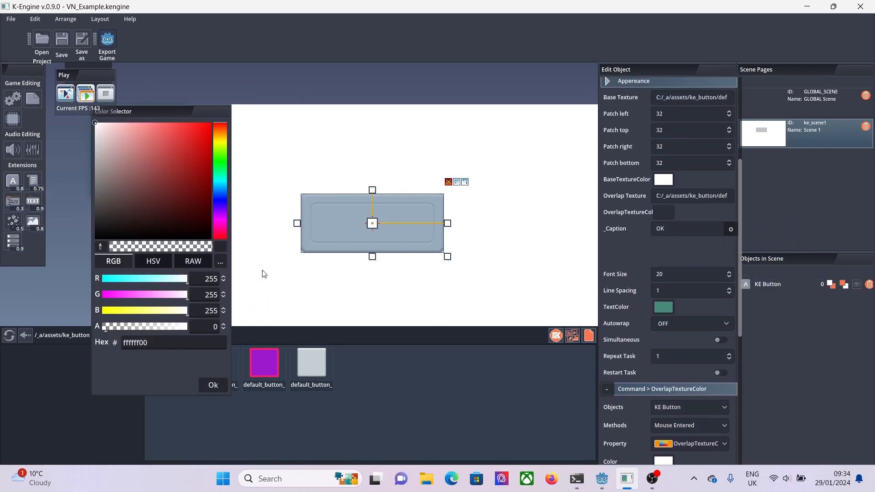
pyautogui.click(213, 385)
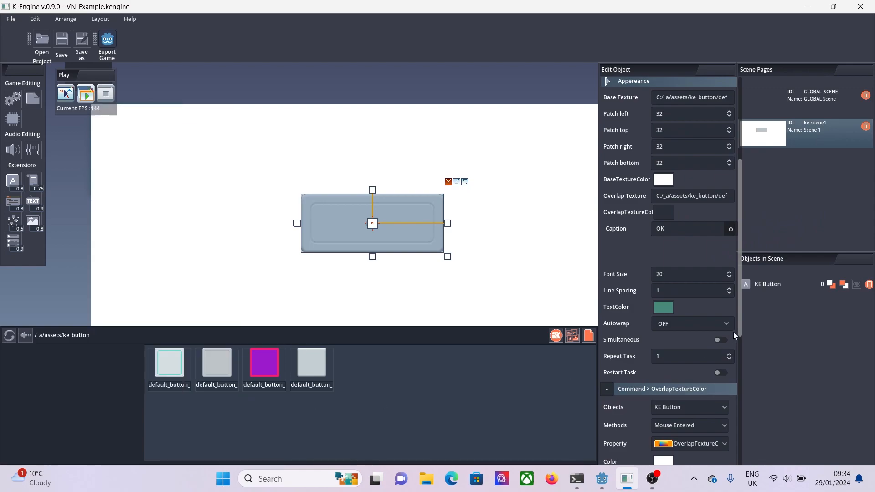
pyautogui.moveTo(739, 285); pyautogui.dragTo(731, 380)
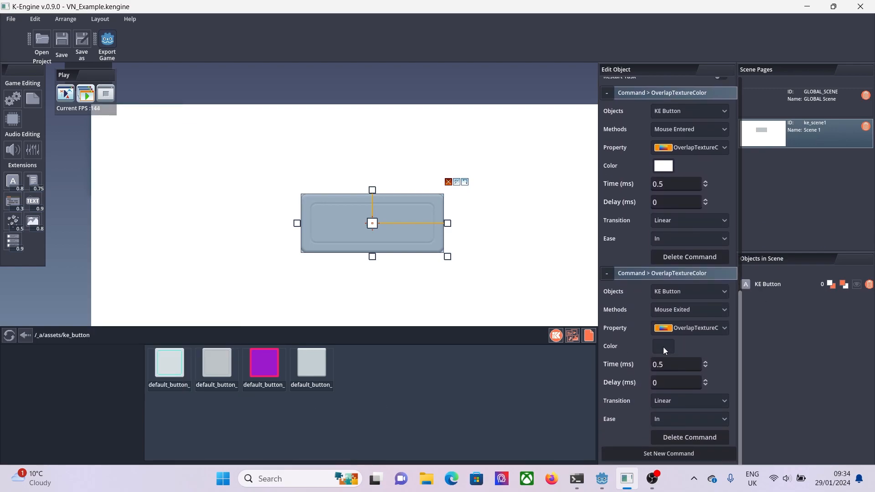
# Step: Run the game to test the button's enter and exit fades, and stop the playback
pyautogui.click(88, 98)
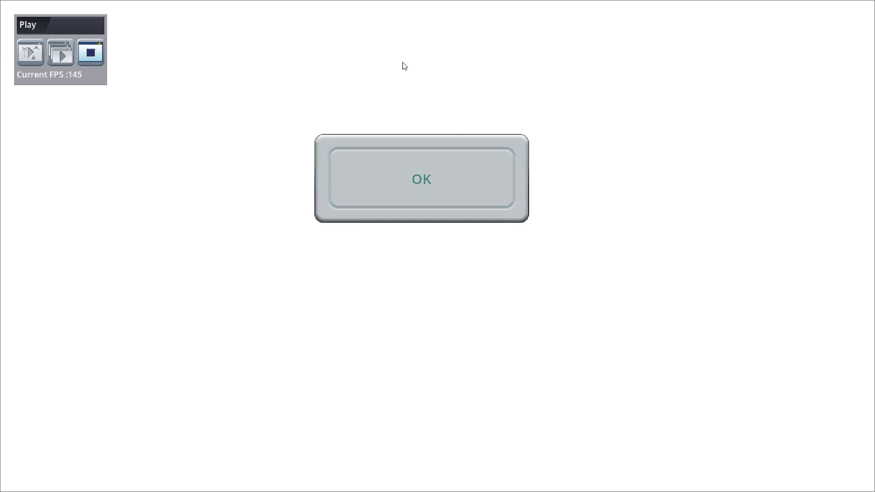
pyautogui.click(91, 53)
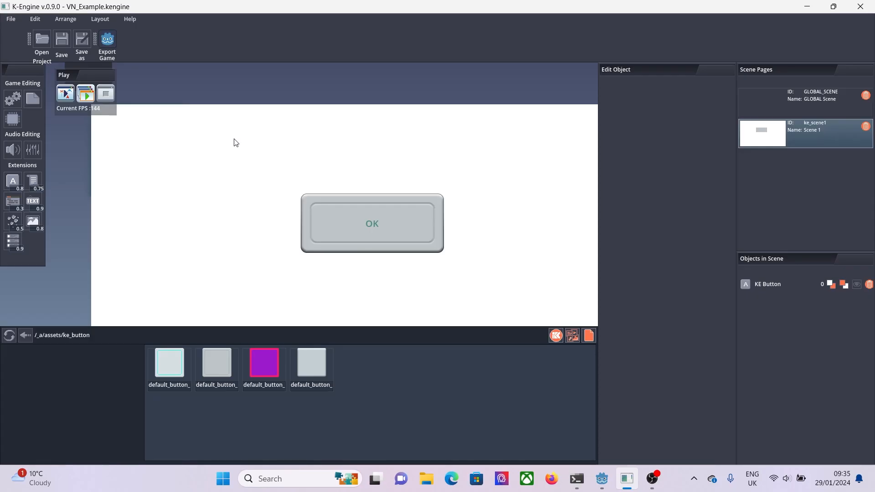